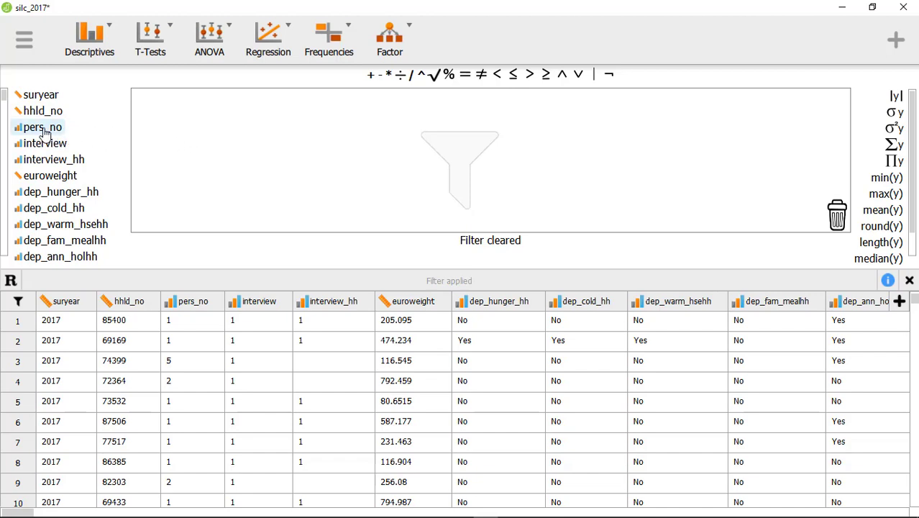
- Filter the dataset to rows where pers_no = 1 and apply the filter
drag(38, 129, 185, 107)
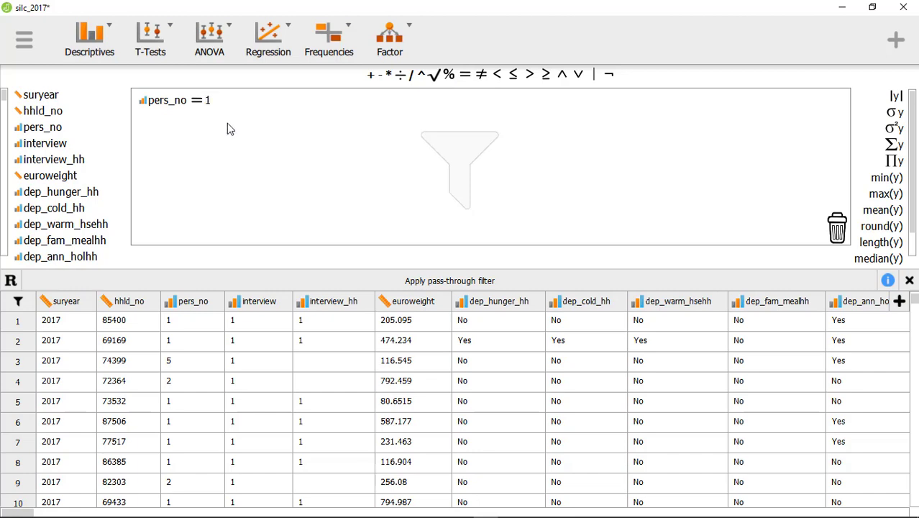
click(442, 281)
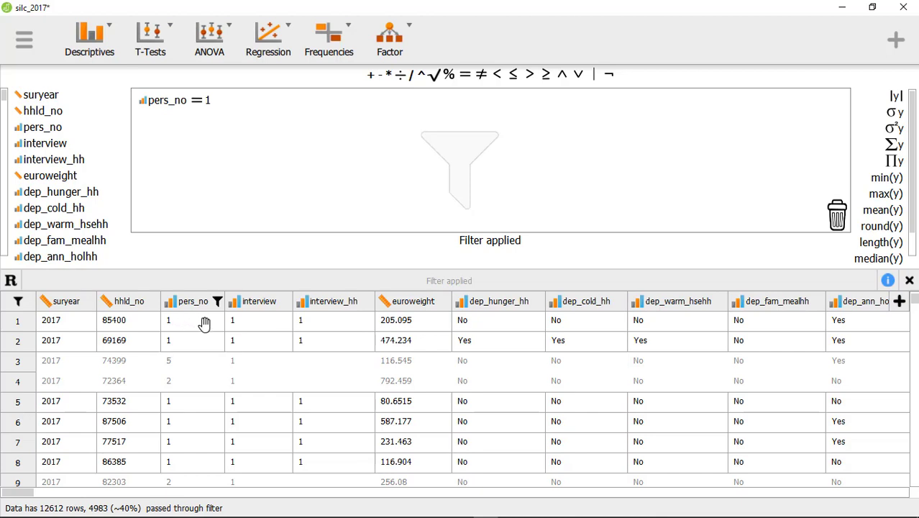
- Run descriptive statistics on the variable nat_dispinc
click(105, 52)
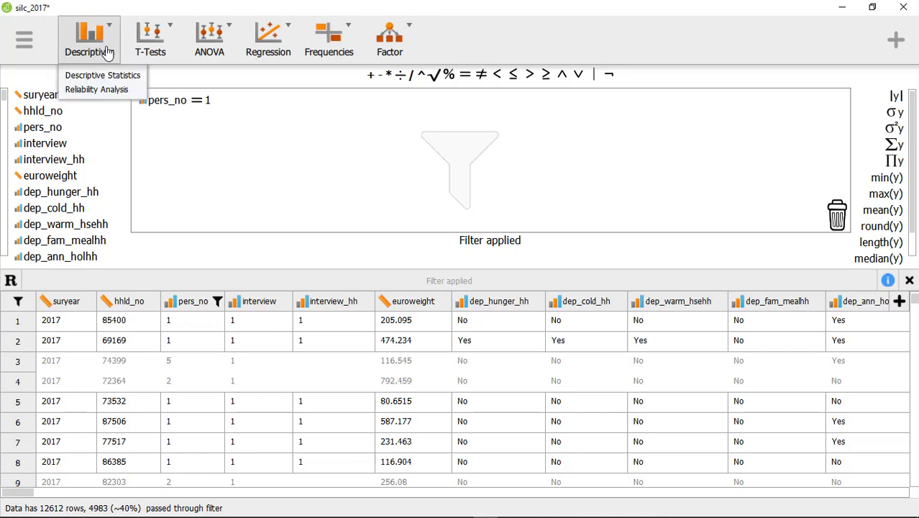
click(105, 75)
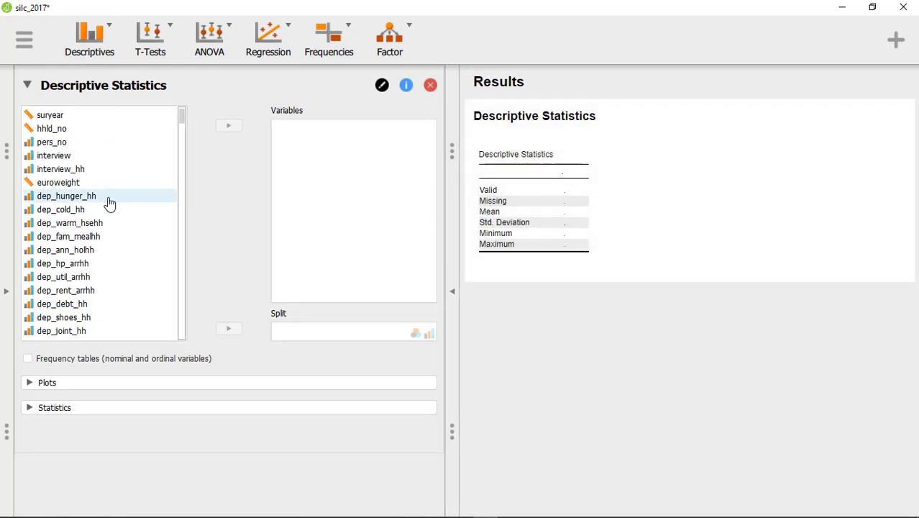
scroll(76, 252, down, 2)
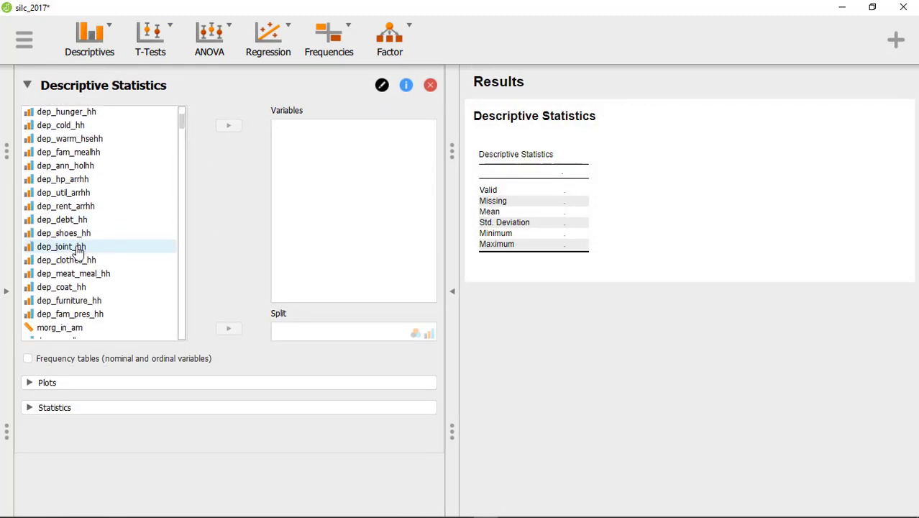
scroll(78, 252, down, 2)
scroll(78, 245, down, 2)
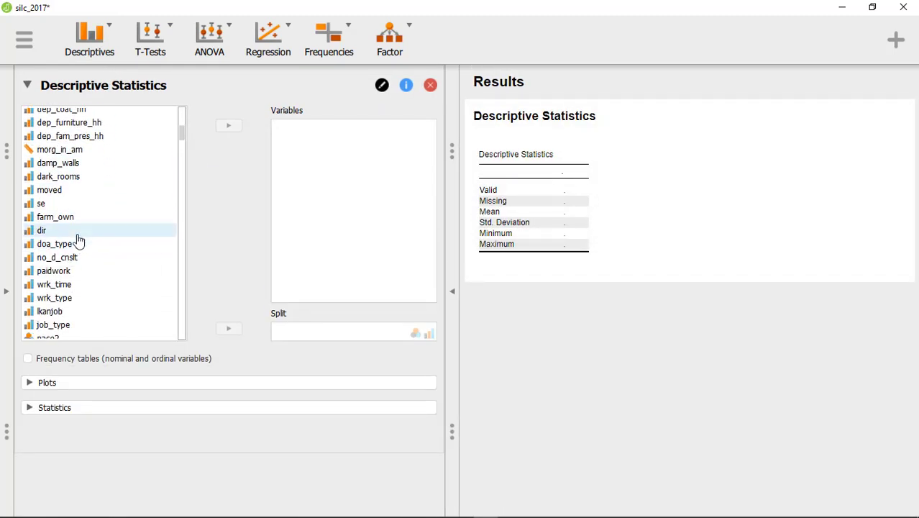
scroll(77, 245, down, 4)
click(70, 243)
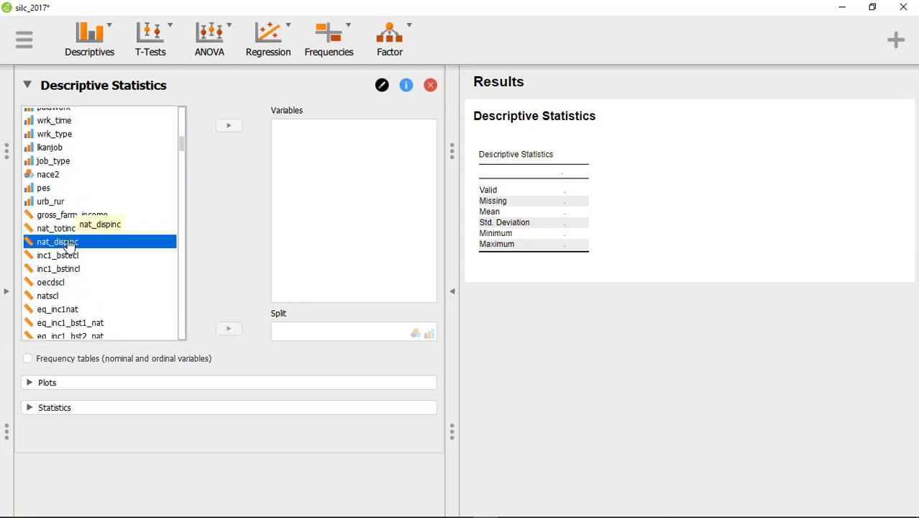
click(228, 126)
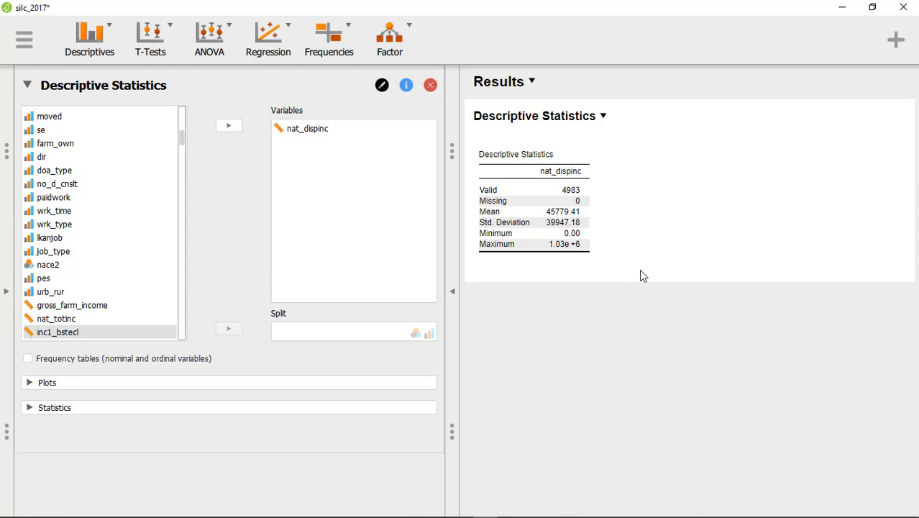
- Add the condition nat_dispinc > 0 to the applied data filter and return to the updated descriptive statistics
click(9, 289)
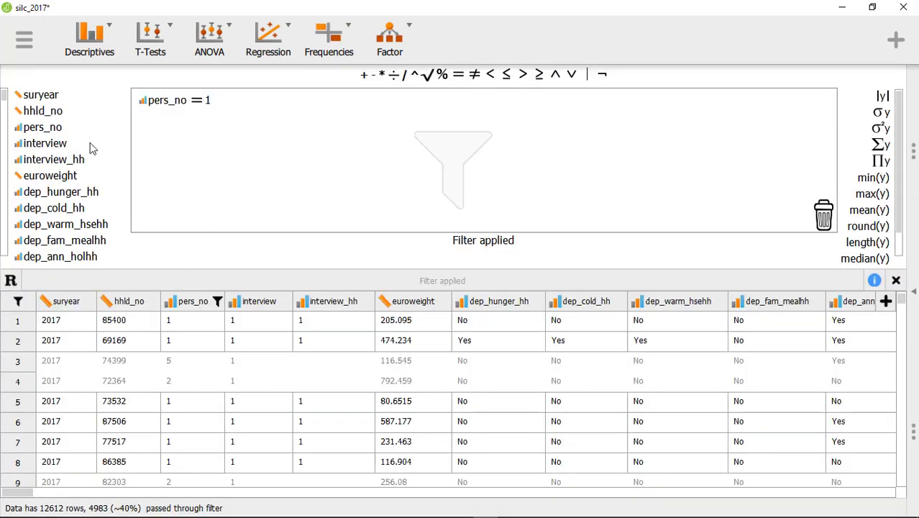
scroll(57, 195, down, 8)
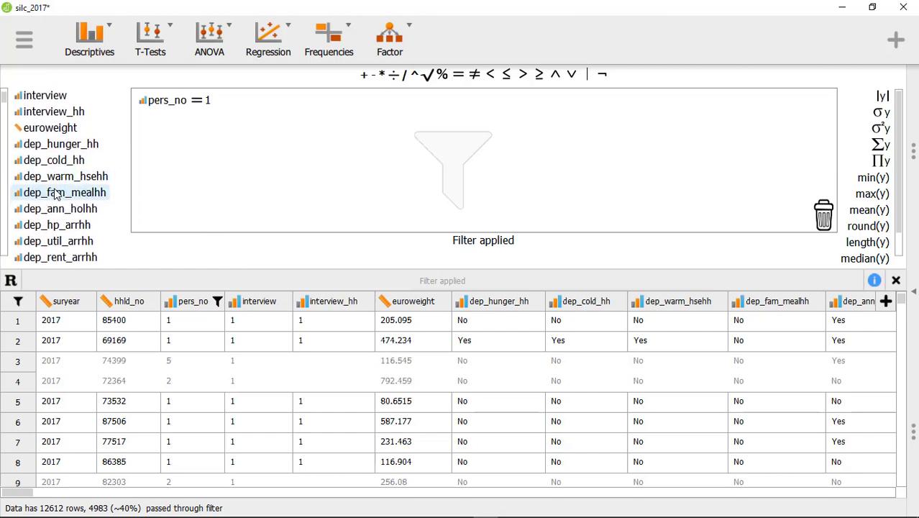
scroll(57, 195, down, 7)
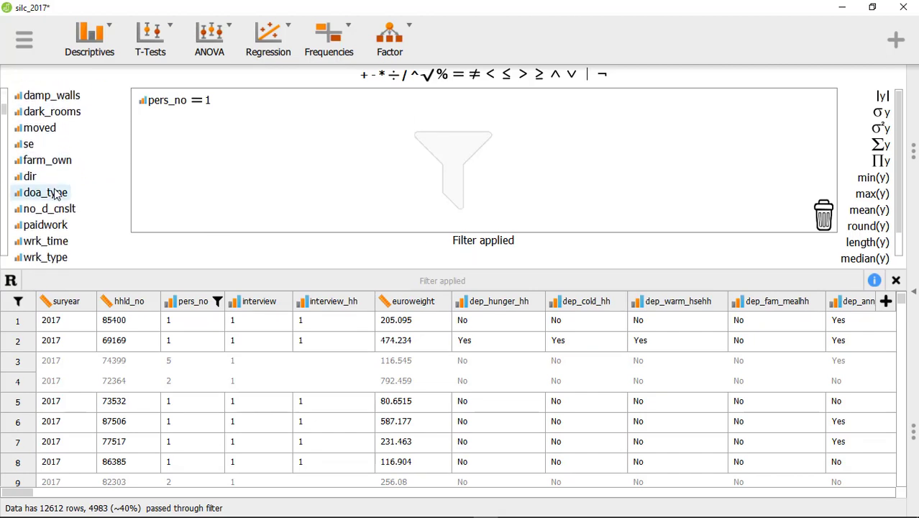
scroll(57, 205, down, 2)
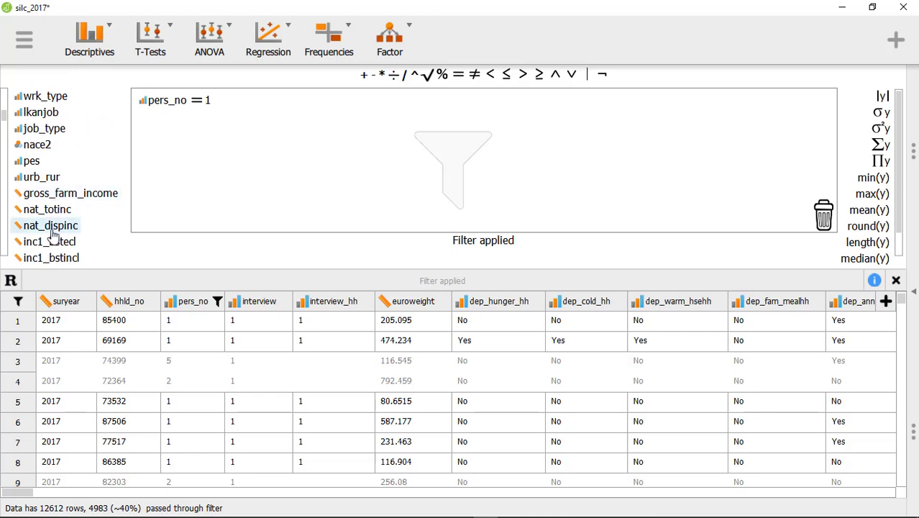
drag(63, 230, 180, 119)
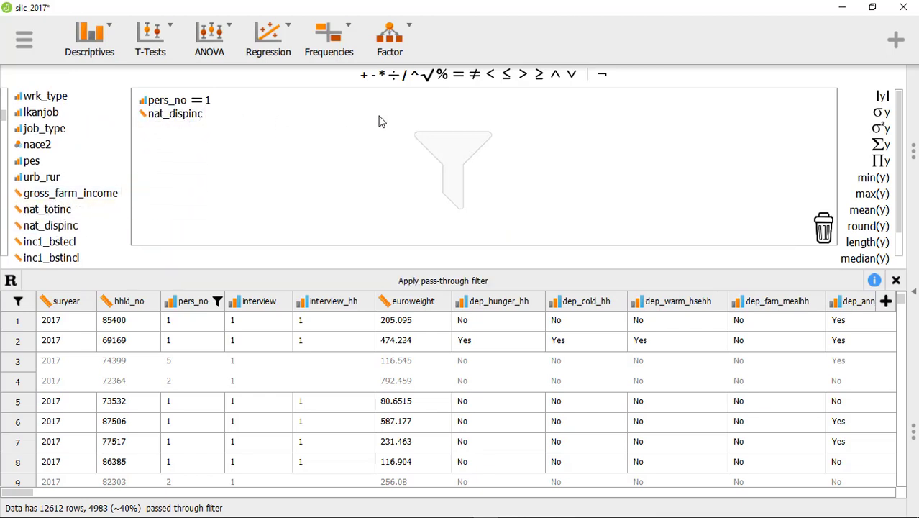
click(524, 75)
click(448, 281)
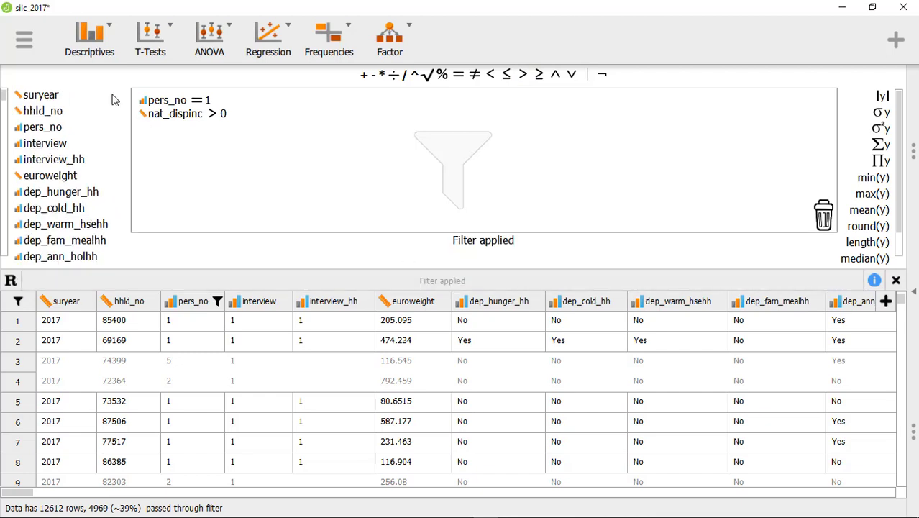
click(896, 281)
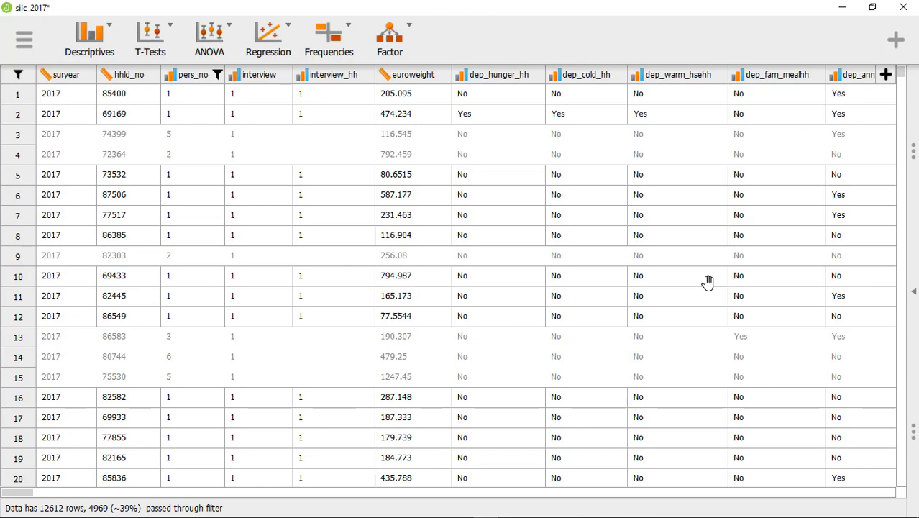
click(913, 292)
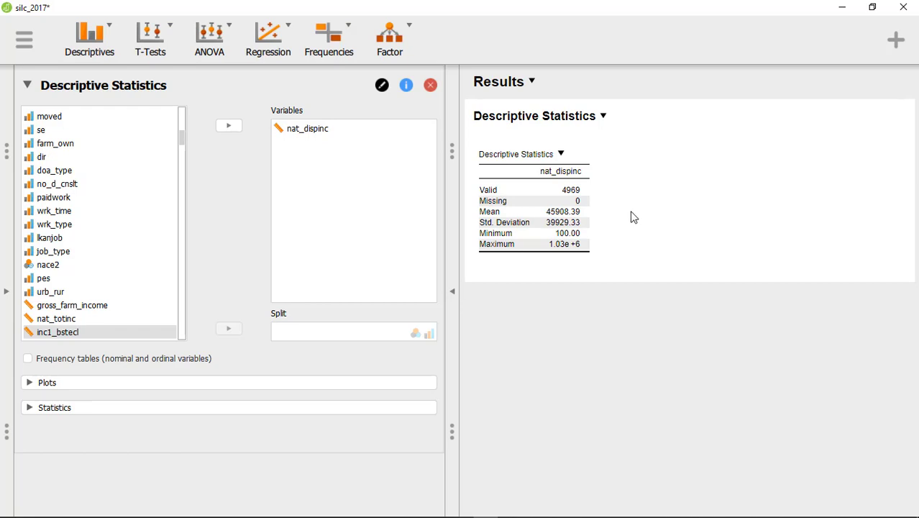
- Remove the descriptive statistics analysis and clear both the nat_dispinc and pers_no conditions from the data filter
click(431, 85)
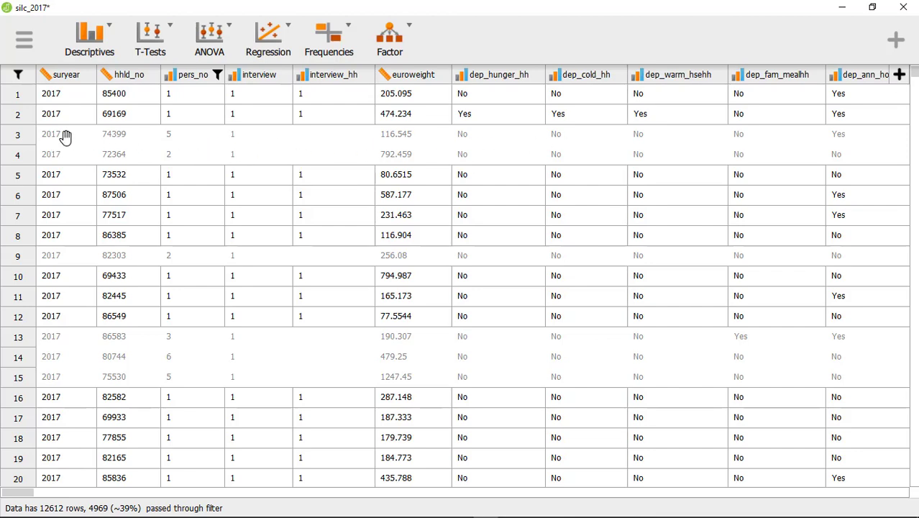
click(20, 76)
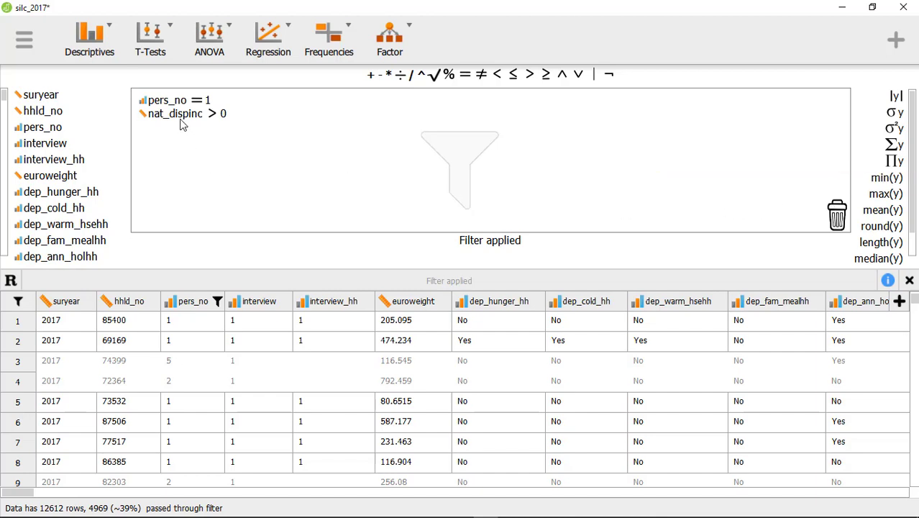
drag(181, 118, 838, 217)
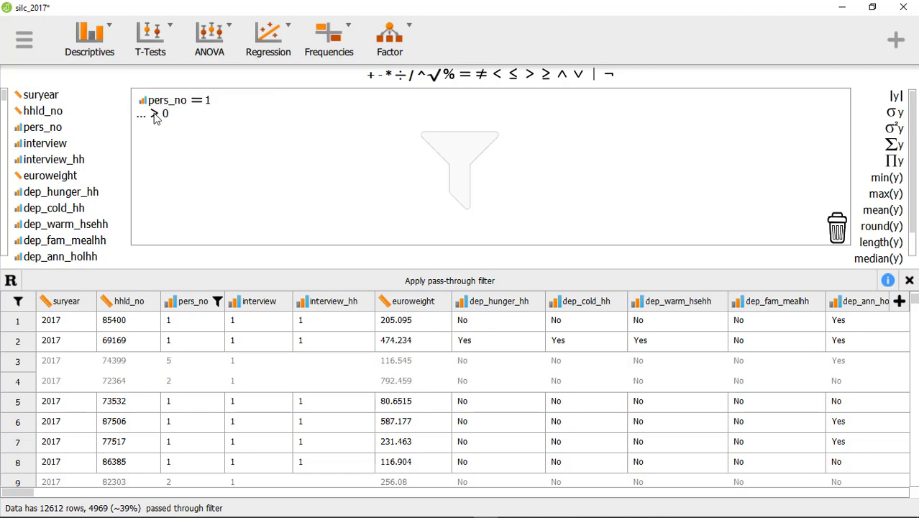
drag(154, 117, 835, 217)
drag(169, 105, 837, 219)
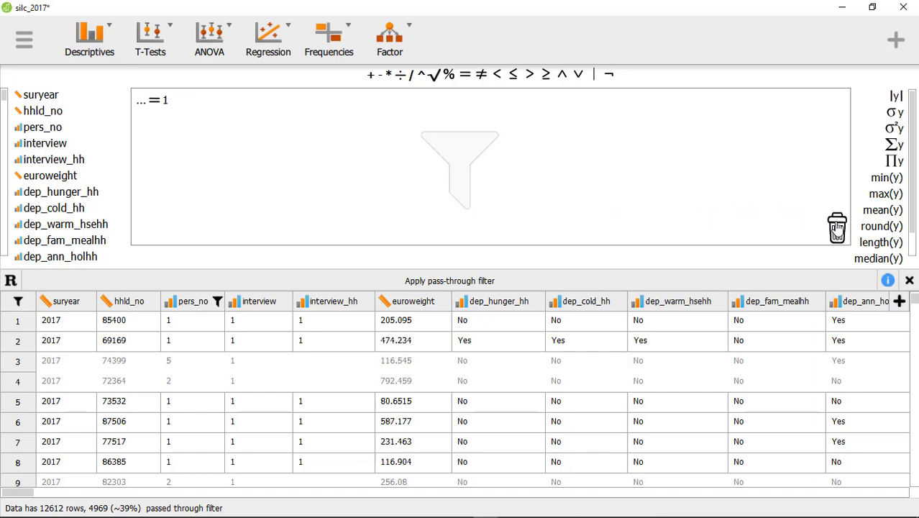
drag(159, 107, 836, 222)
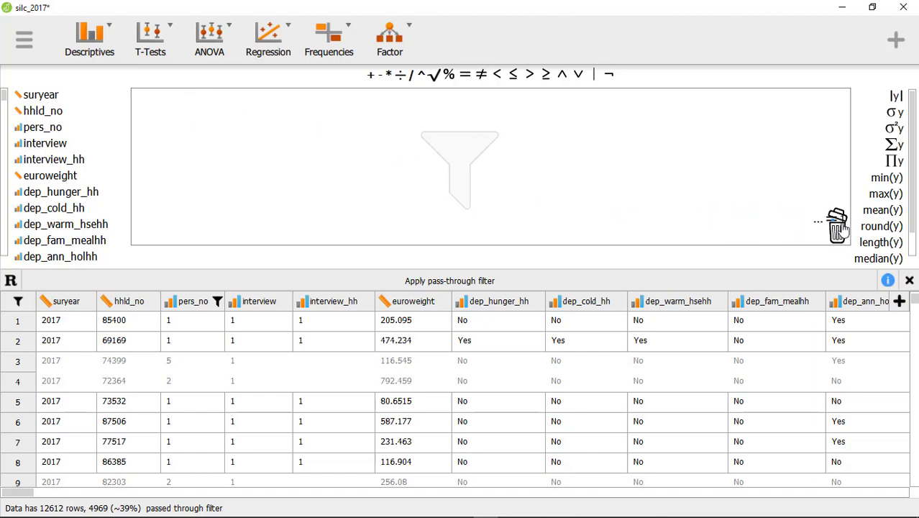
click(448, 282)
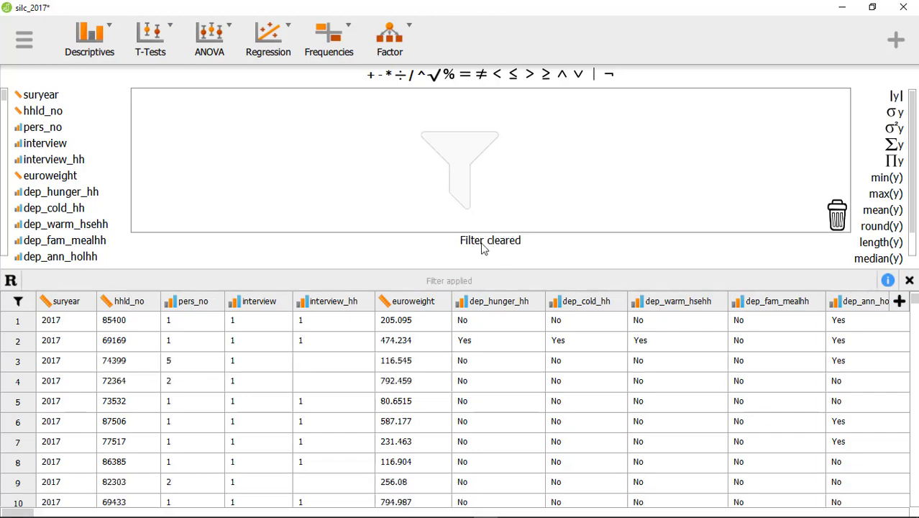
click(910, 280)
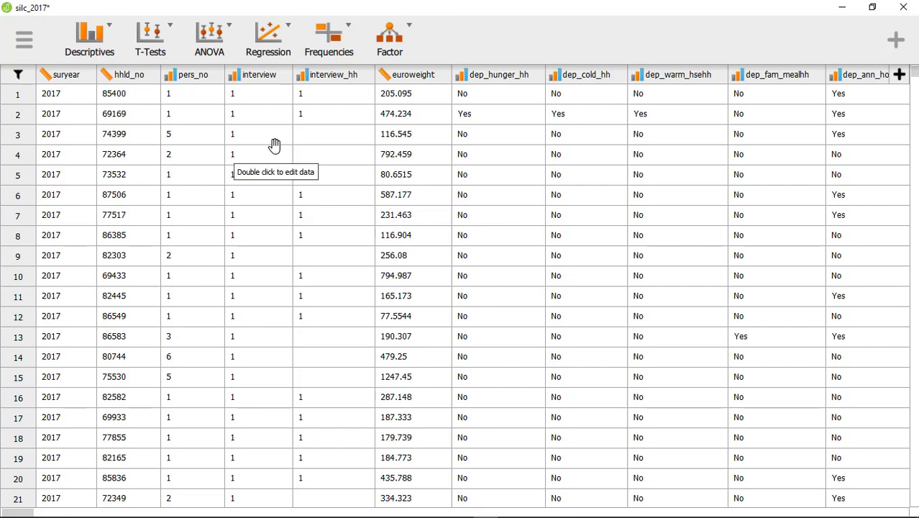
- Filter the dataset to rows where ann_disp_inc_i > 0 and apply the filter
click(18, 76)
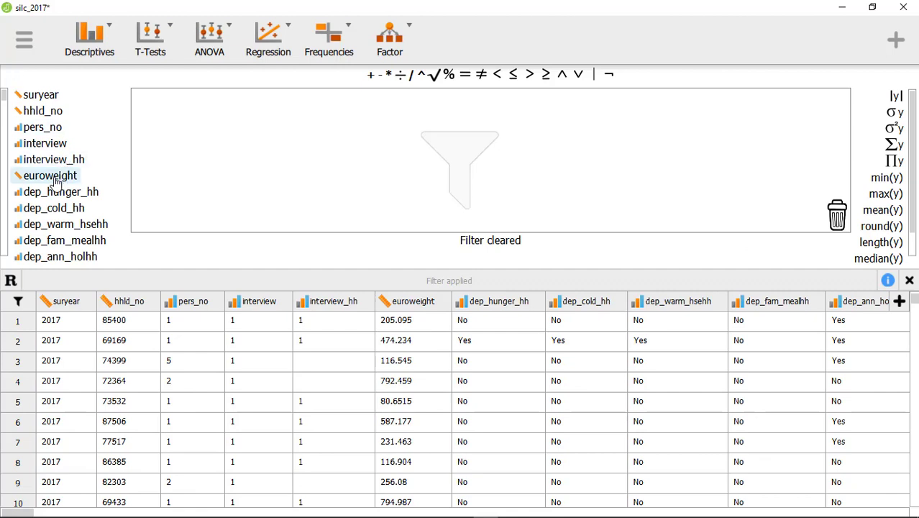
scroll(56, 169, down, 1)
scroll(56, 169, down, 5)
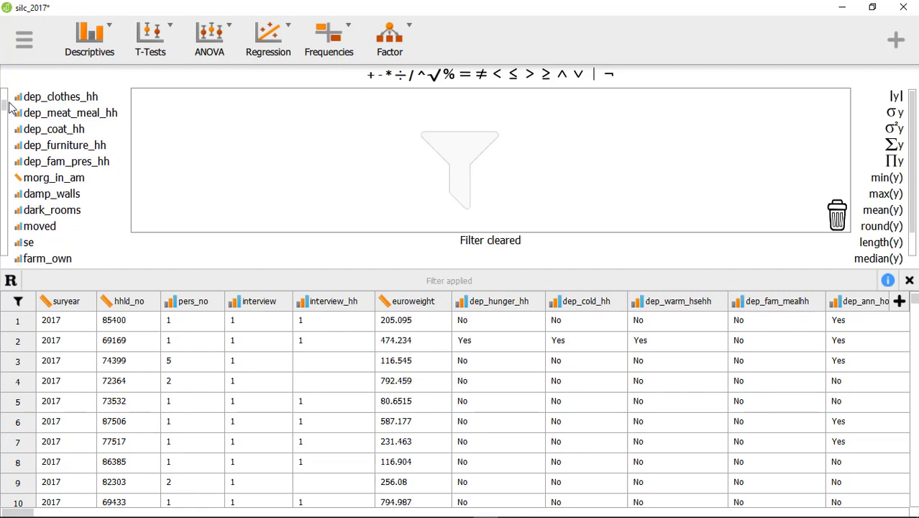
drag(4, 108, 5, 171)
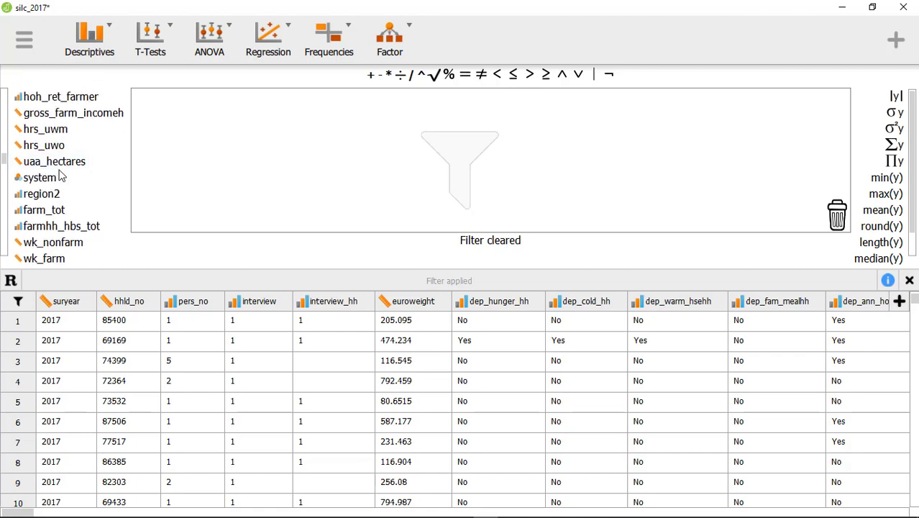
scroll(61, 176, down, 7)
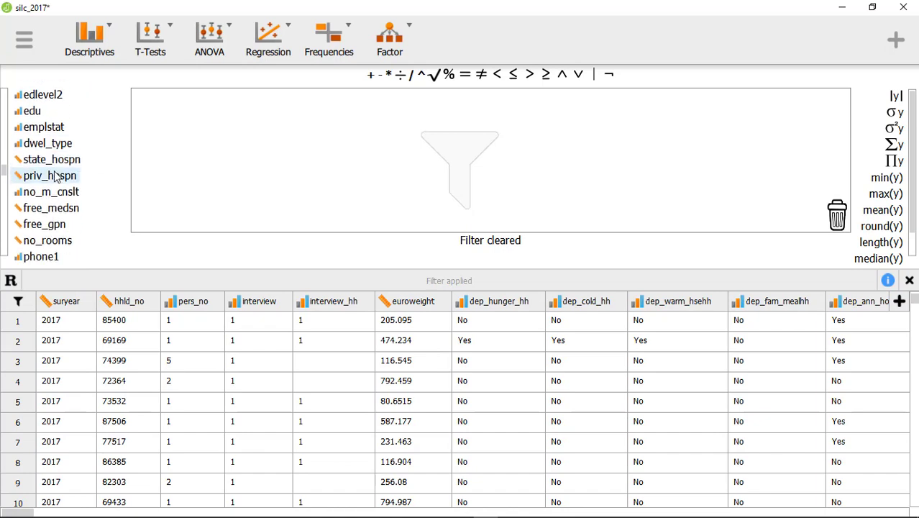
scroll(56, 177, down, 4)
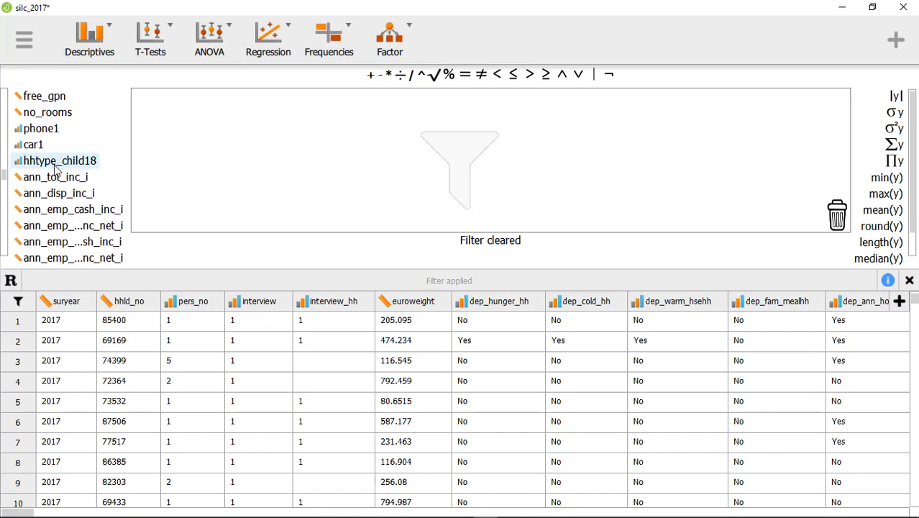
double_click(51, 194)
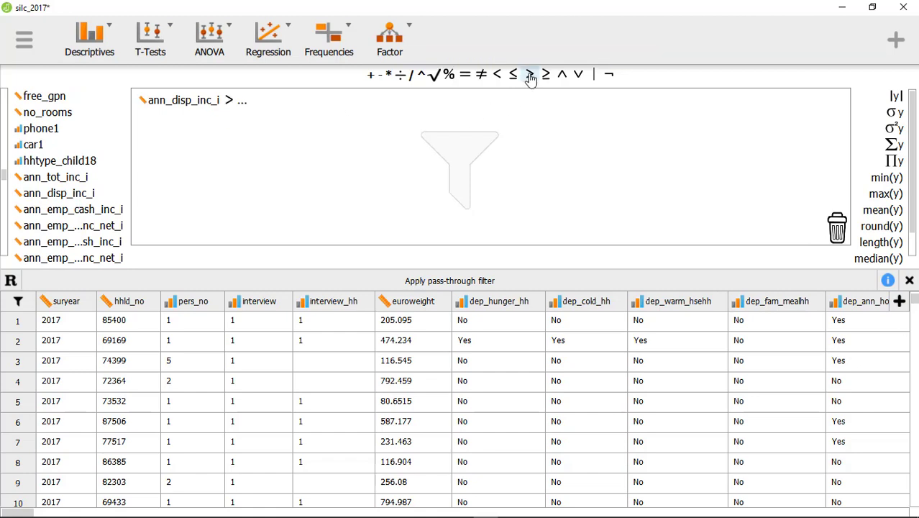
click(242, 105)
click(454, 283)
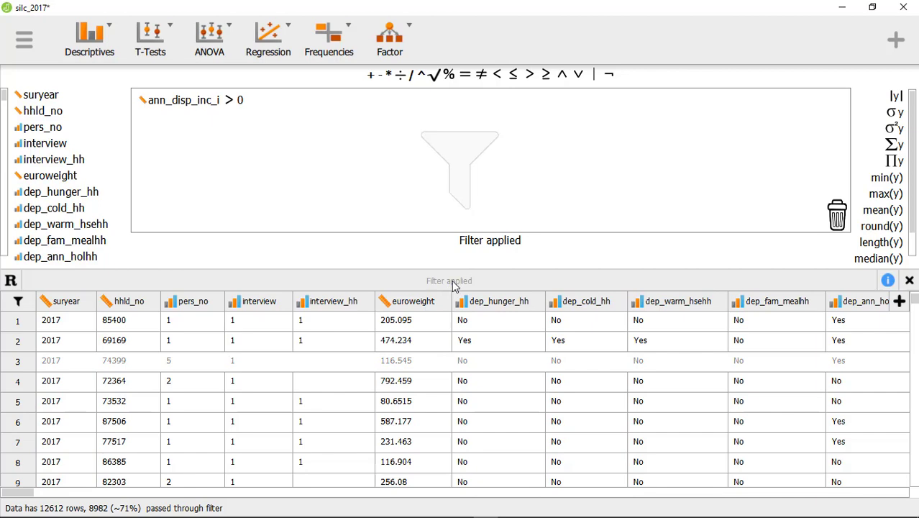
- Run descriptive statistics on the variable ann_disp_inc_i
click(90, 49)
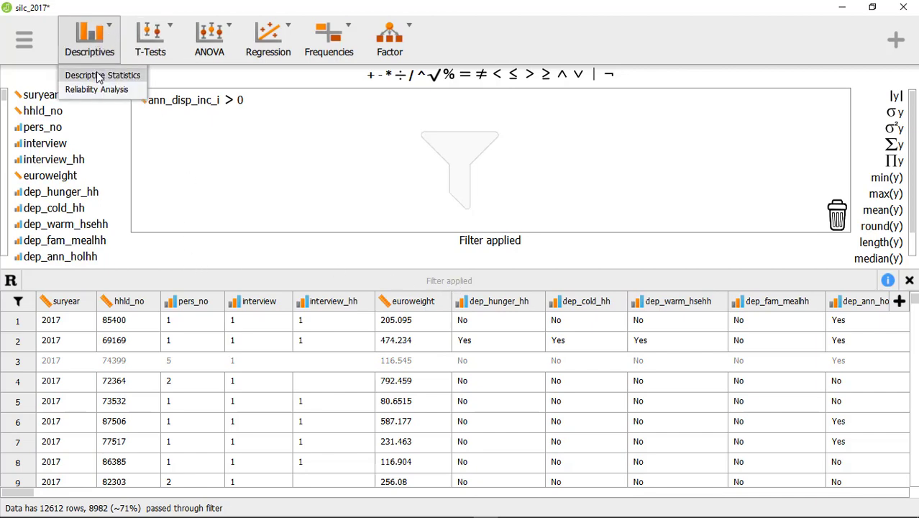
click(99, 76)
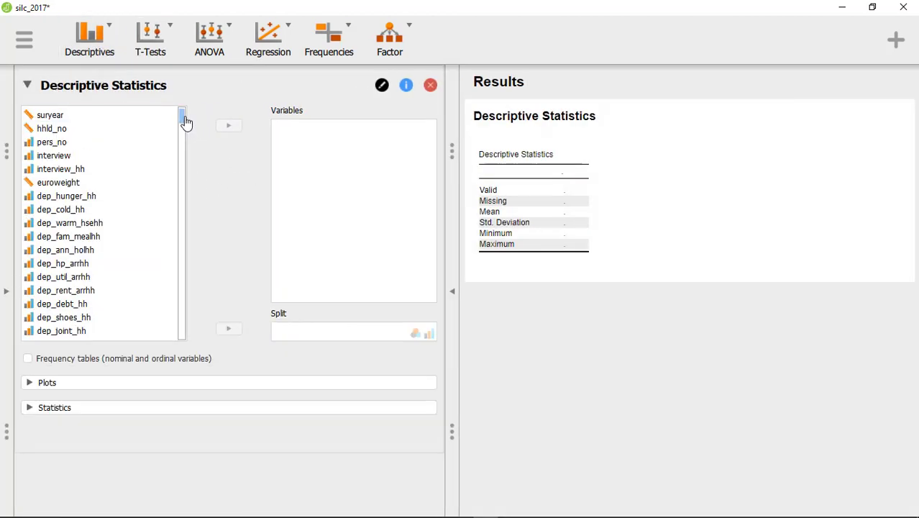
drag(183, 121, 183, 240)
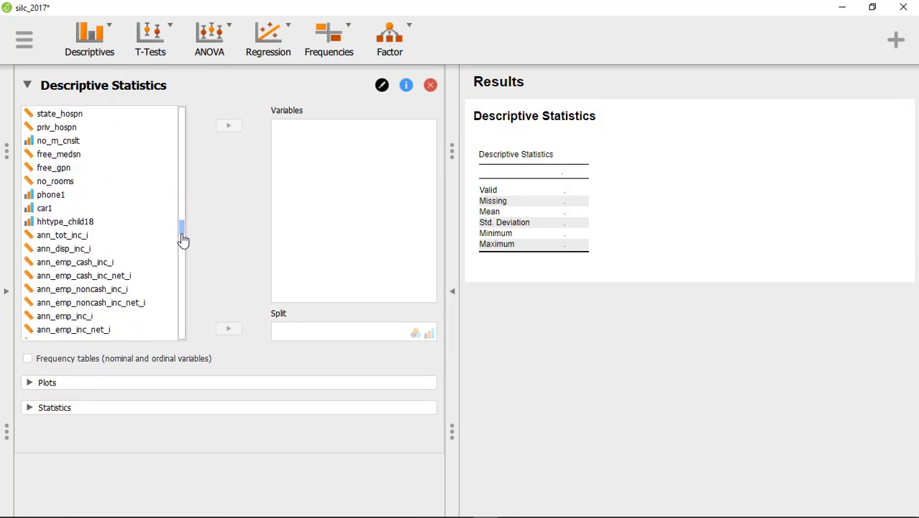
click(63, 248)
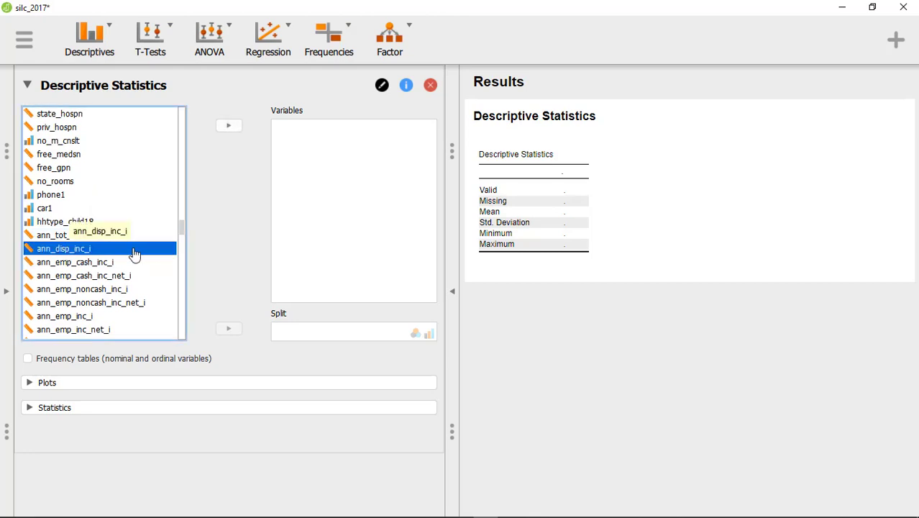
click(237, 130)
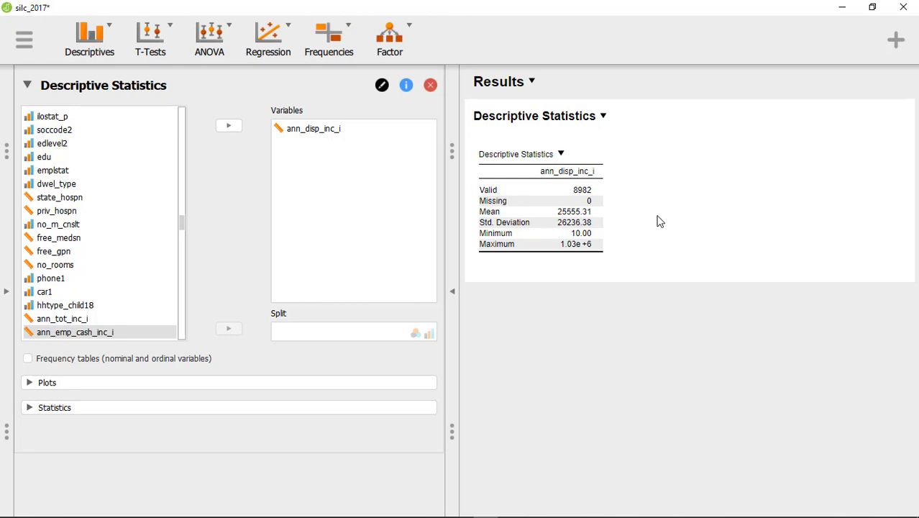
- Add the variable ann_emp_inc_i to the descriptive statistics analysis alongside ann_disp_inc_i
scroll(106, 246, down, 2)
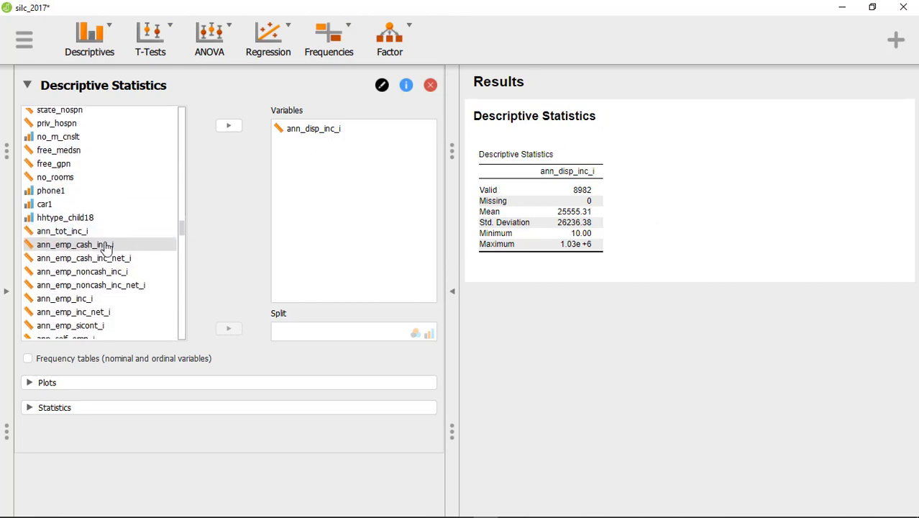
scroll(106, 246, down, 3)
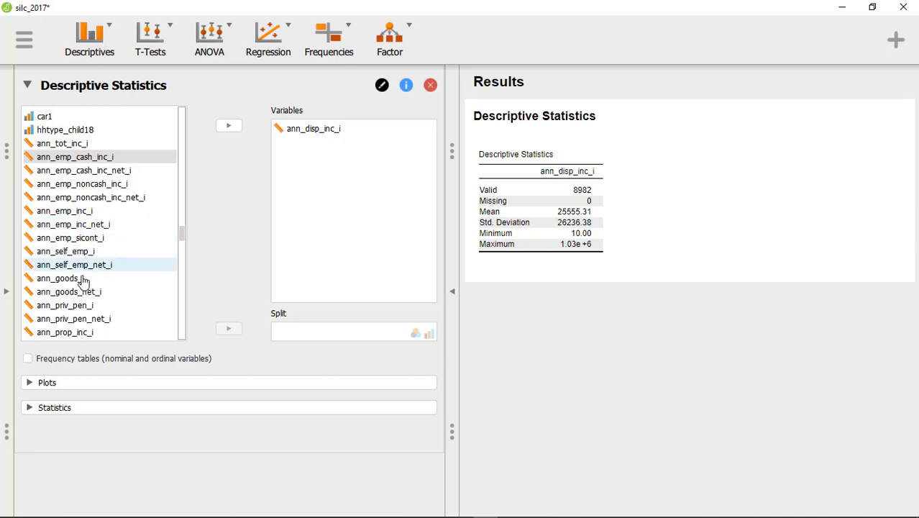
click(99, 213)
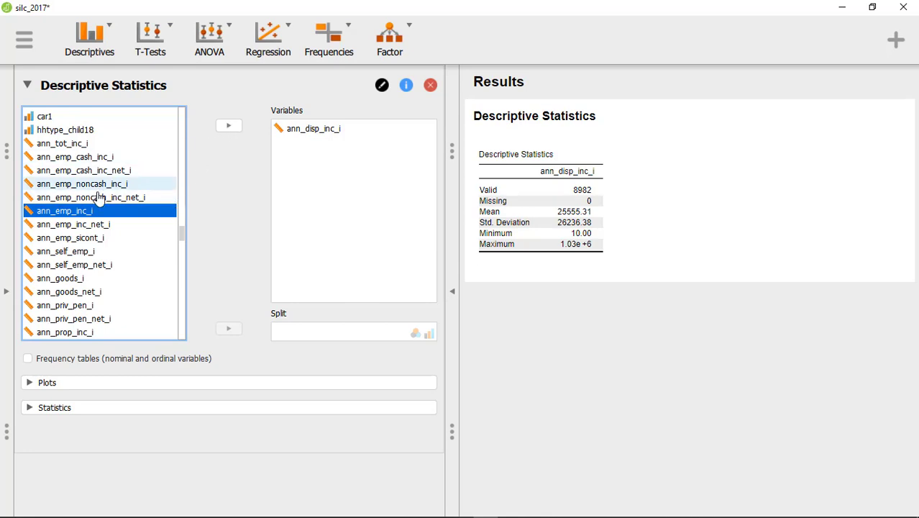
click(229, 128)
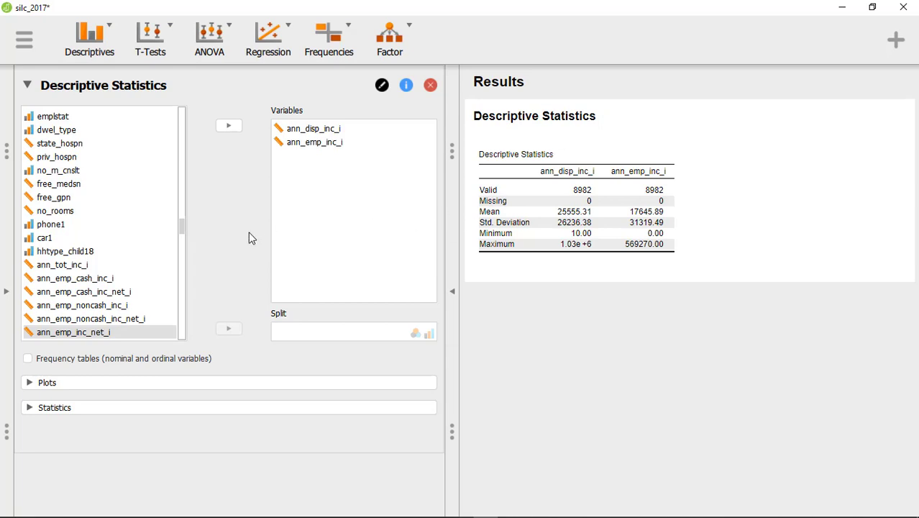
- Include the median among the central tendency statistics for both income variables
click(32, 408)
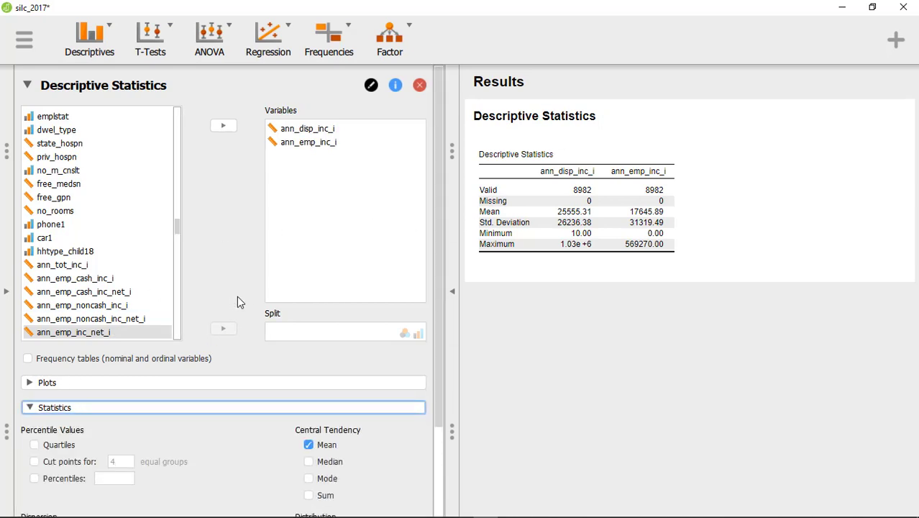
scroll(239, 299, down, 3)
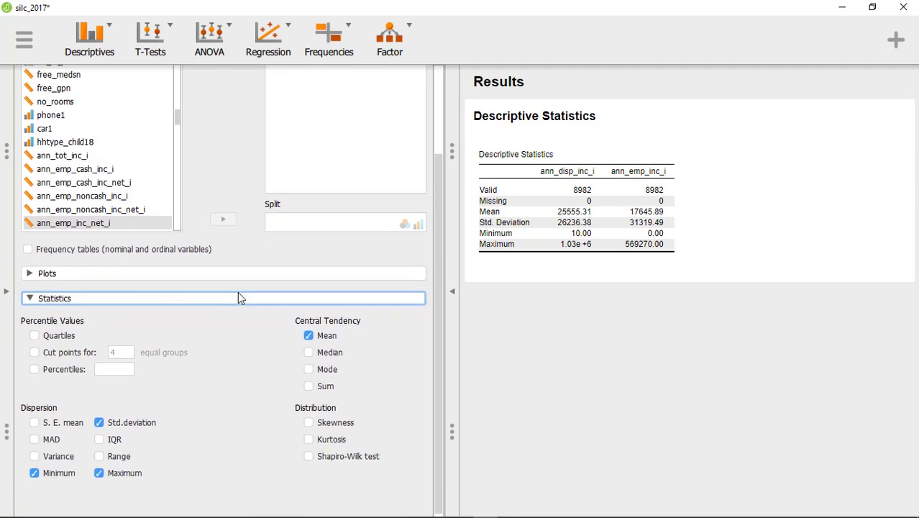
click(310, 351)
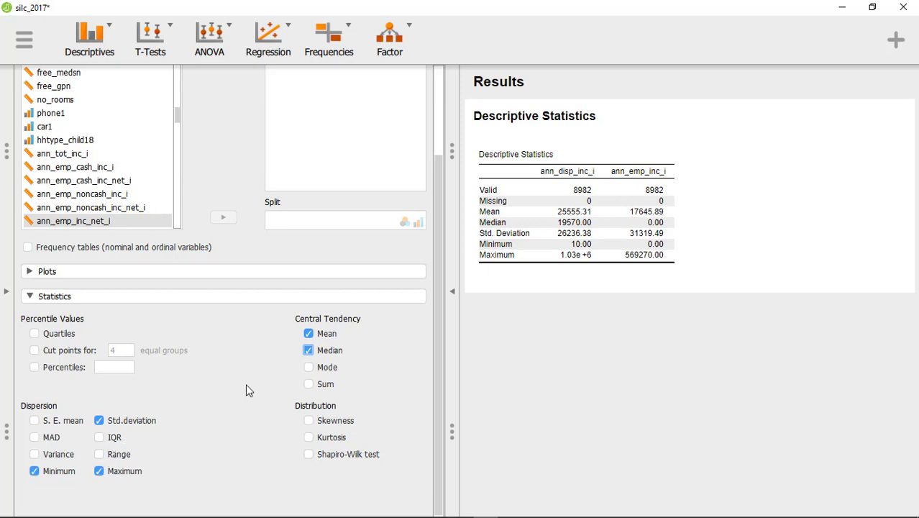
scroll(420, 336, up, 2)
scroll(420, 336, up, 1)
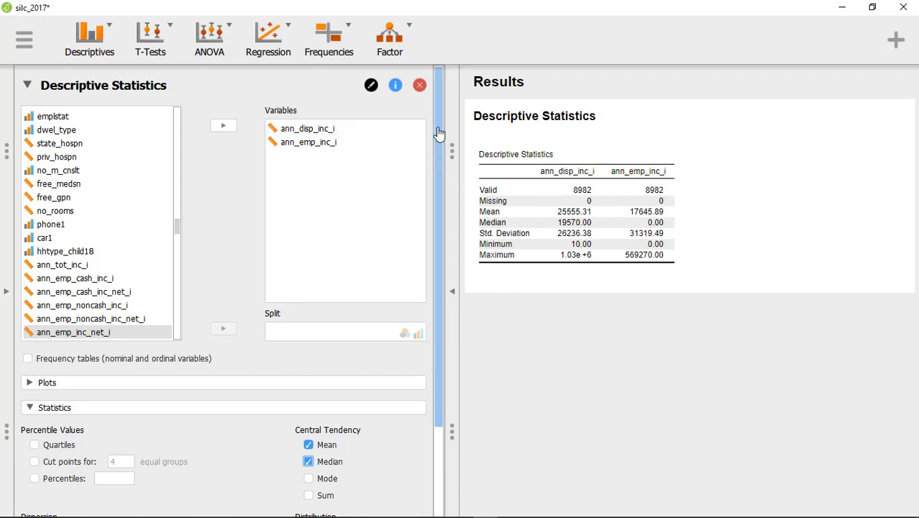
- Remove the descriptive statistics analysis of the two income variables
click(141, 87)
click(144, 88)
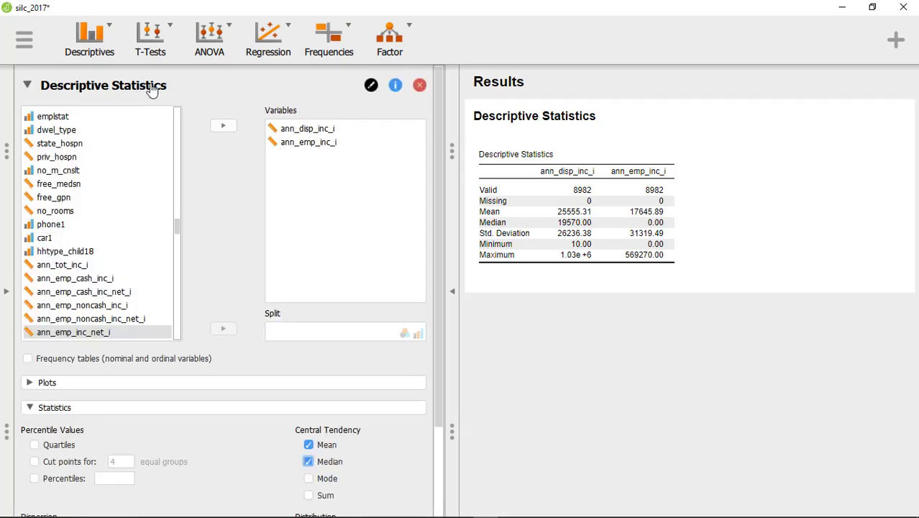
click(370, 85)
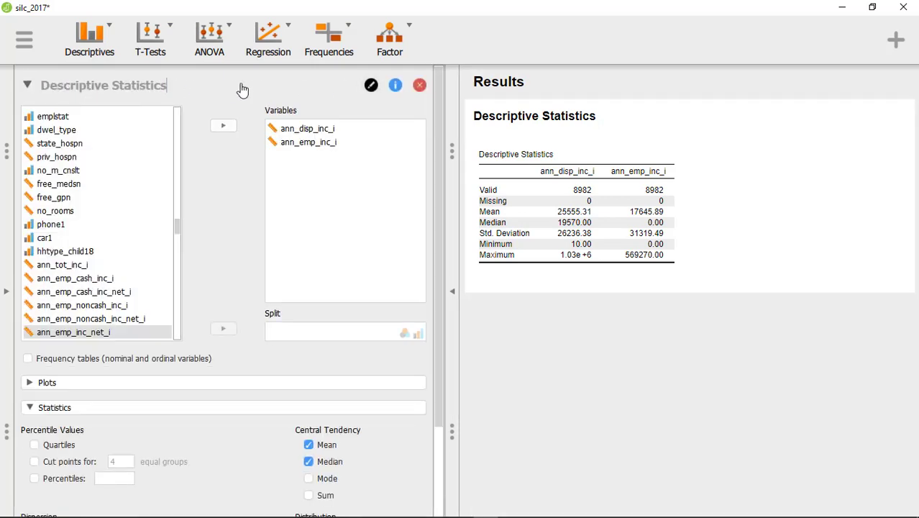
click(420, 85)
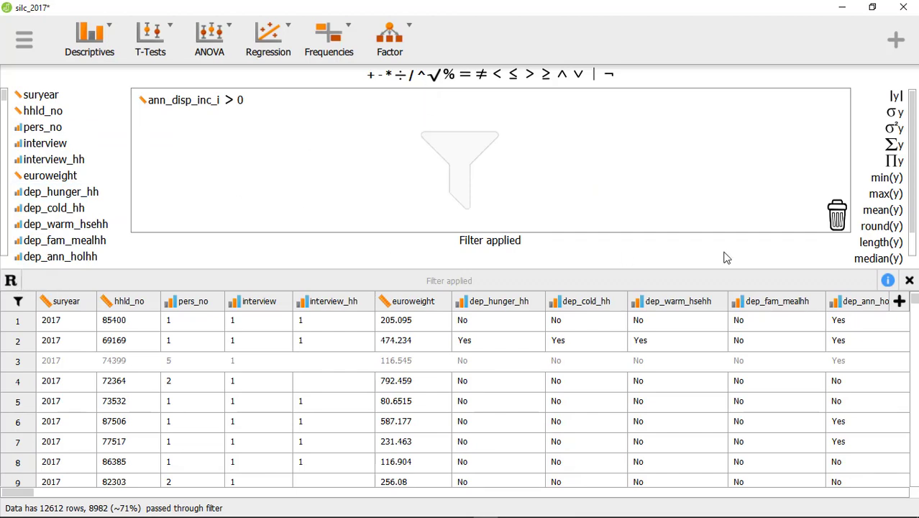
- Clear the condition ann_disp_inc_i > 0 from the data filter, apply the empty filter and close the filter editor
click(909, 281)
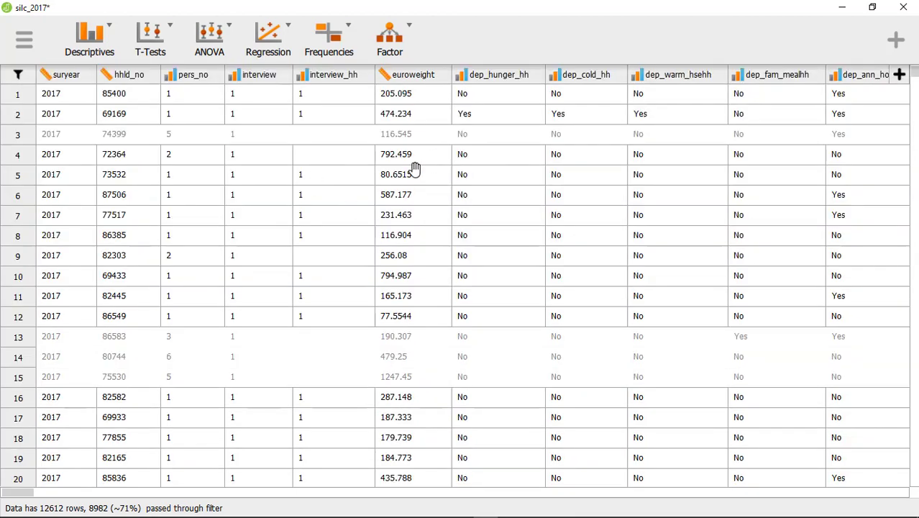
click(17, 74)
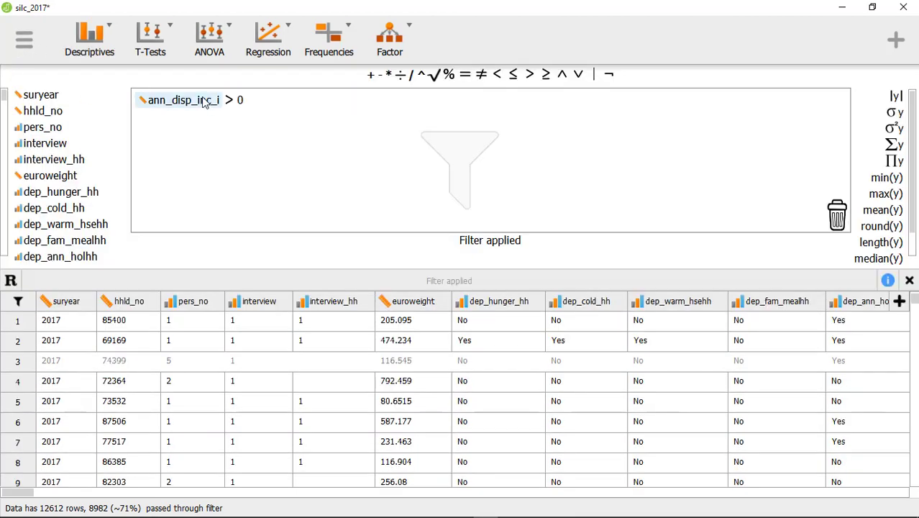
drag(204, 103, 837, 216)
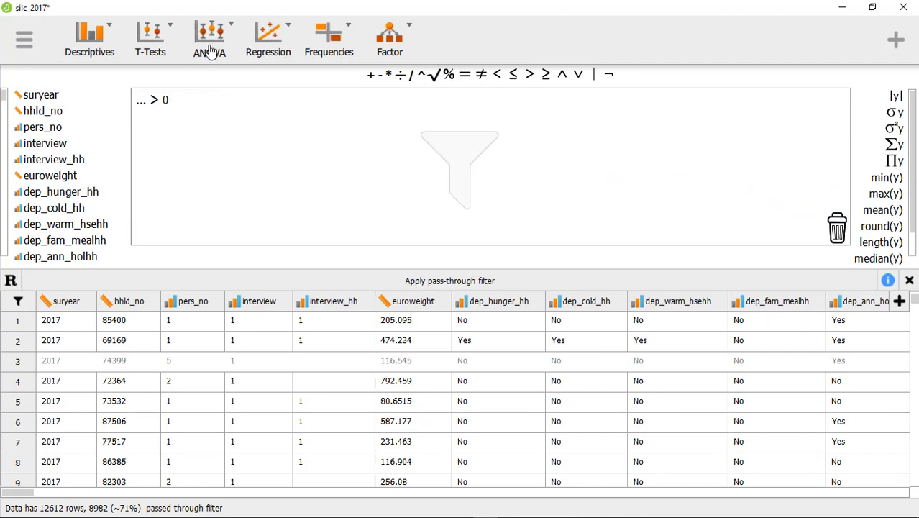
drag(156, 105, 837, 228)
click(468, 282)
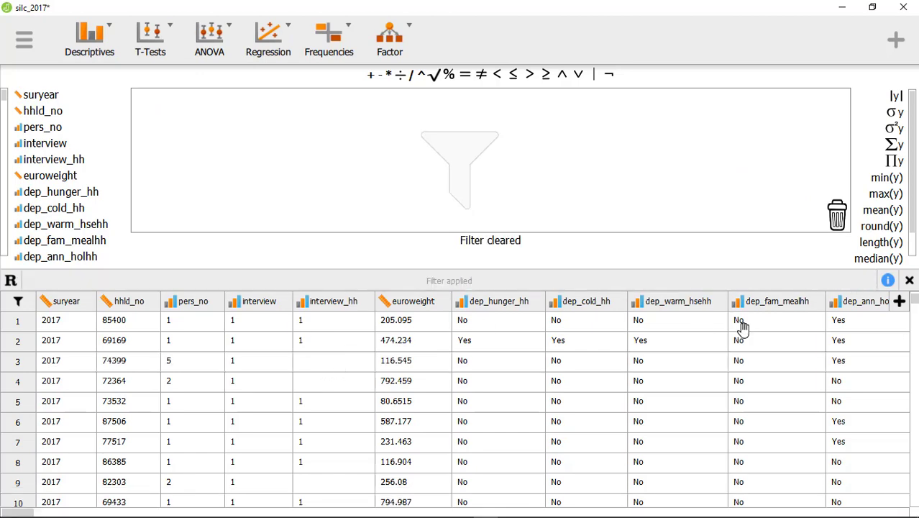
click(909, 280)
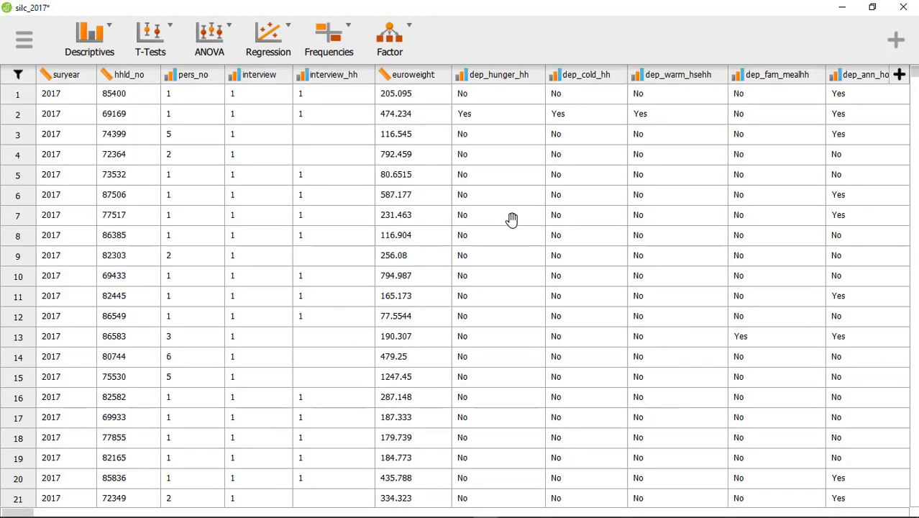
- Start a new descriptive statistics analysis on the unfiltered dataset and look through the available variables
click(113, 37)
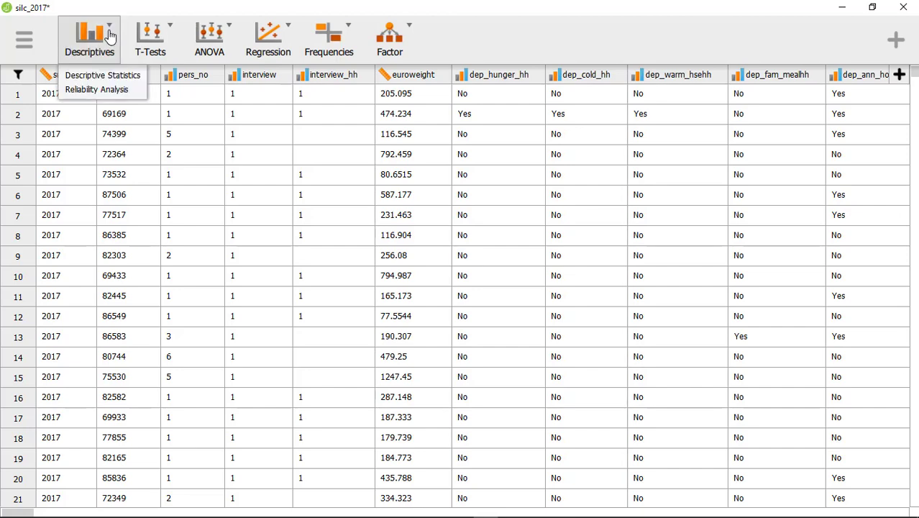
click(107, 76)
scroll(86, 214, down, 12)
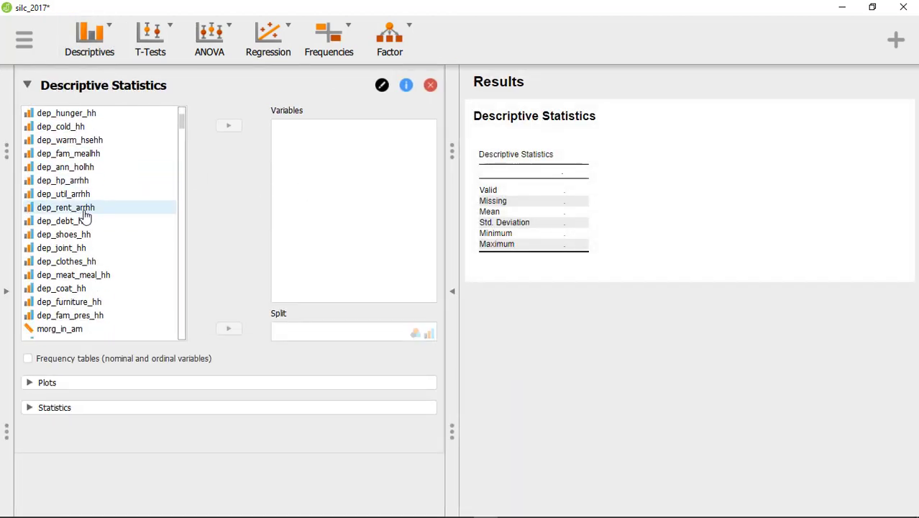
scroll(85, 213, down, 15)
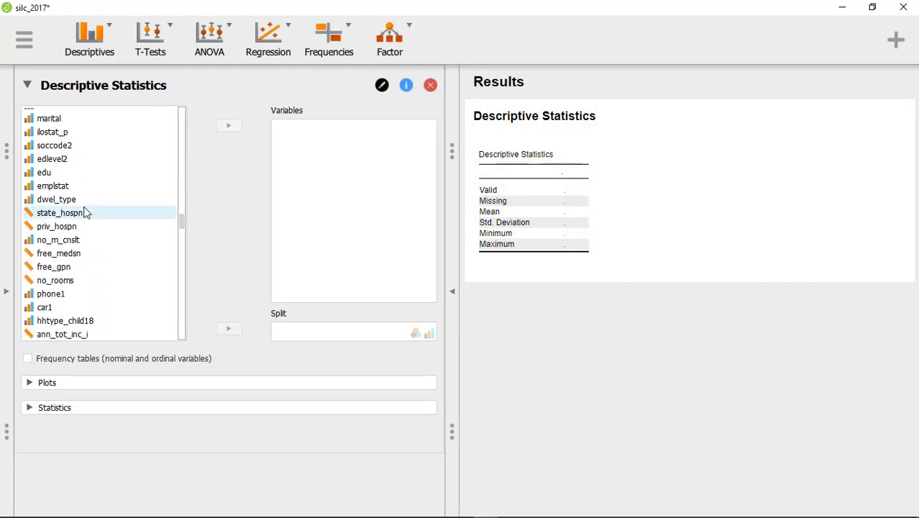
scroll(85, 213, up, 4)
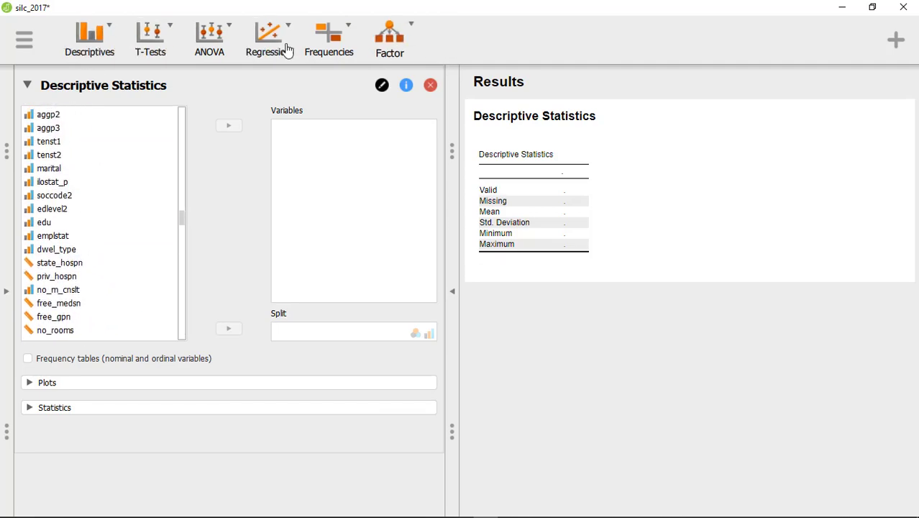